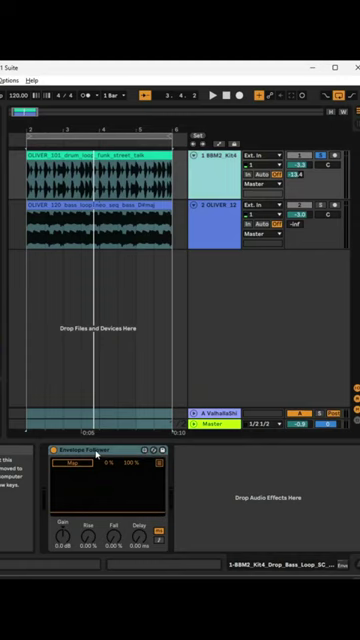
Preview the drum loop, then lower the bass Auto Filter cutoff to about 28 Hz
key("space")
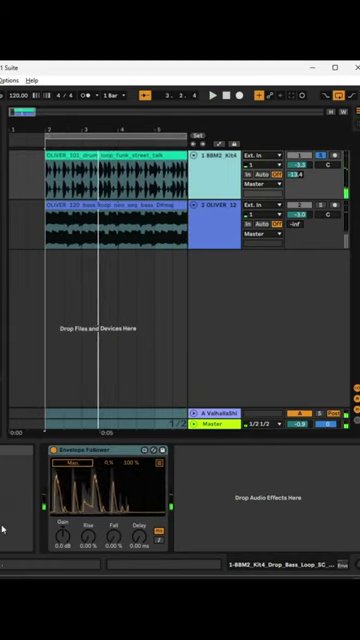
key("space")
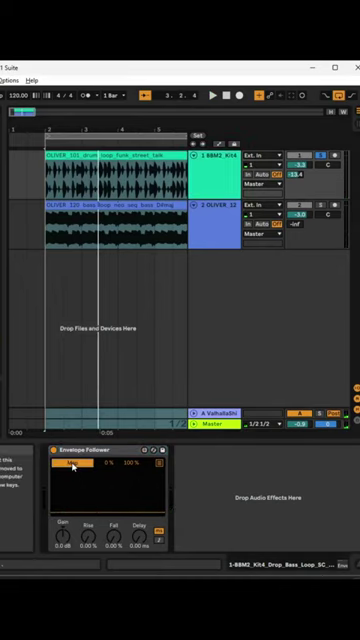
left_click(217, 232)
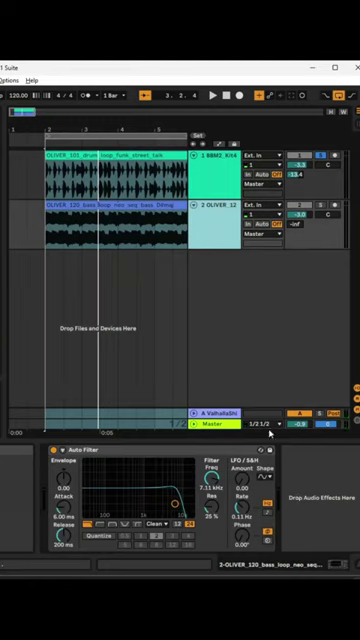
mouse_move(212, 479)
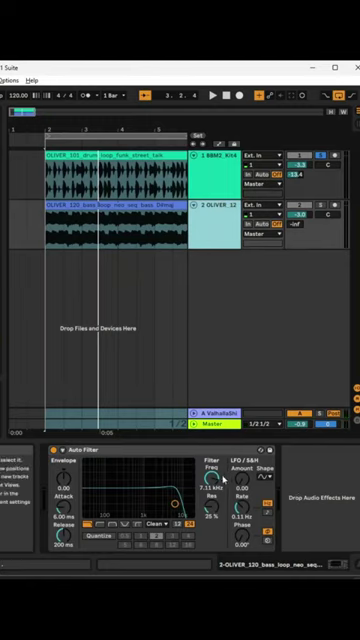
left_click_drag(212, 480, 104, 508)
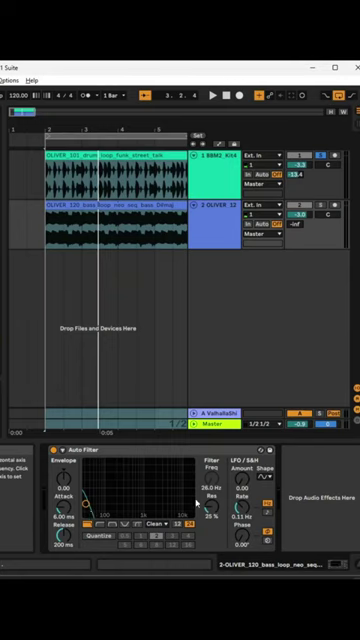
Confirm the Envelope Follower maps to the bass filter cutoff and play the result
left_click(211, 167)
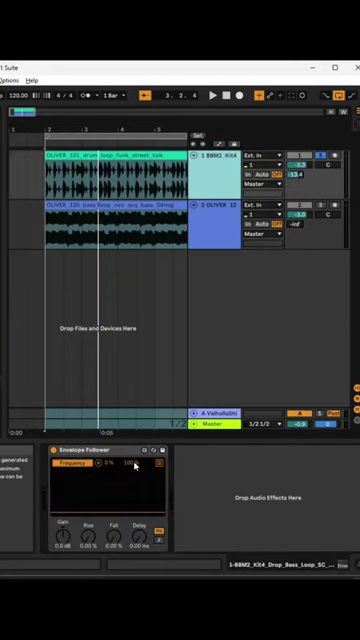
left_click(210, 223)
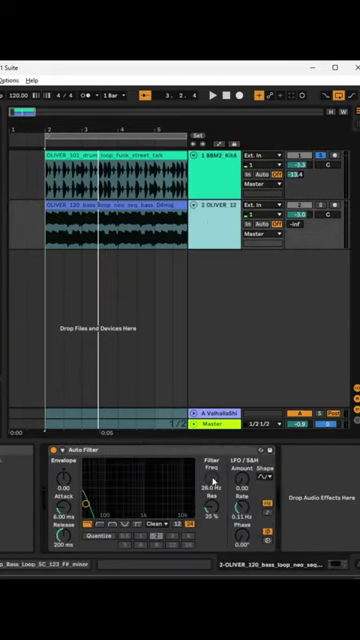
key("space")
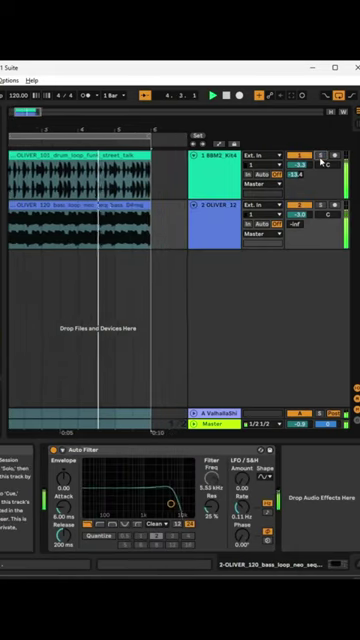
Bring up the drum track's Envelope Follower with playback running
left_click(226, 172)
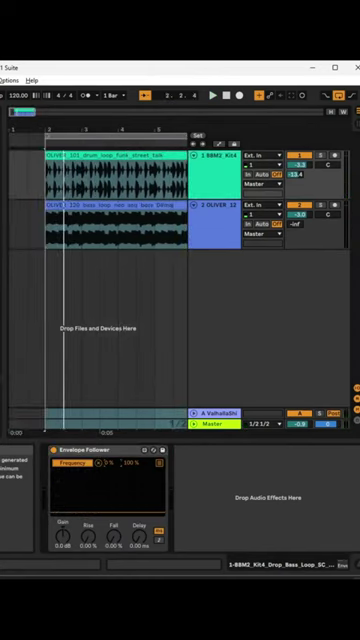
key("space")
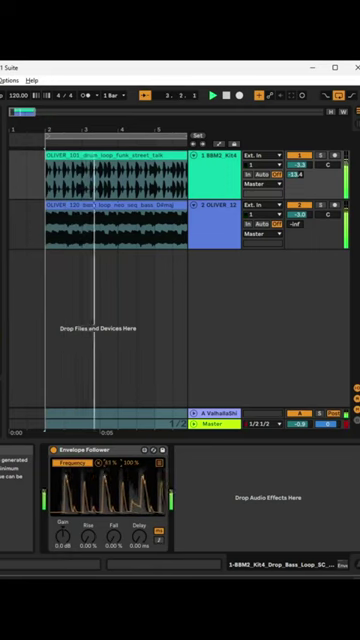
Watch the bass cutoff respond, then list all eight Envelope Follower map slots
left_click(215, 222)
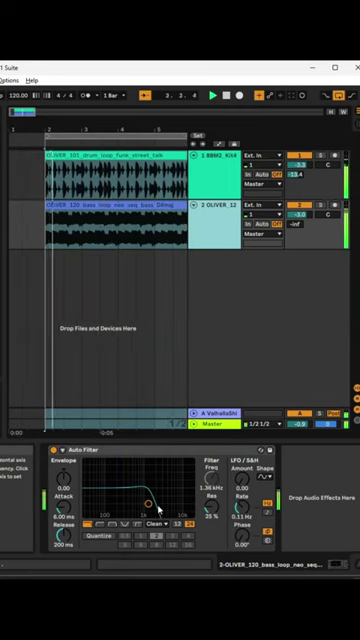
left_click(221, 193)
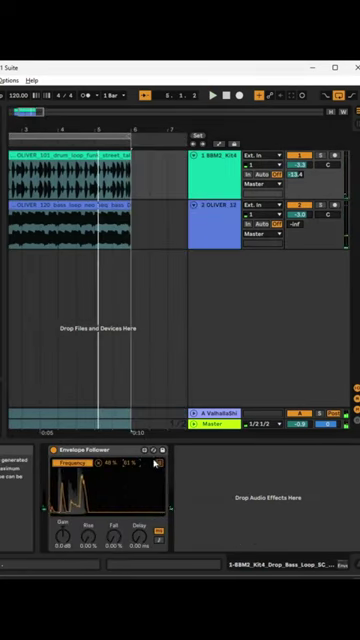
left_click(160, 464)
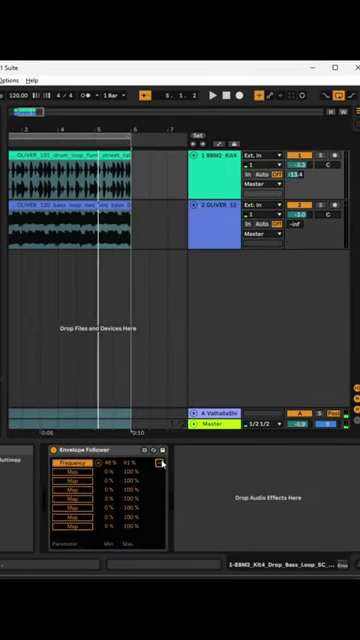